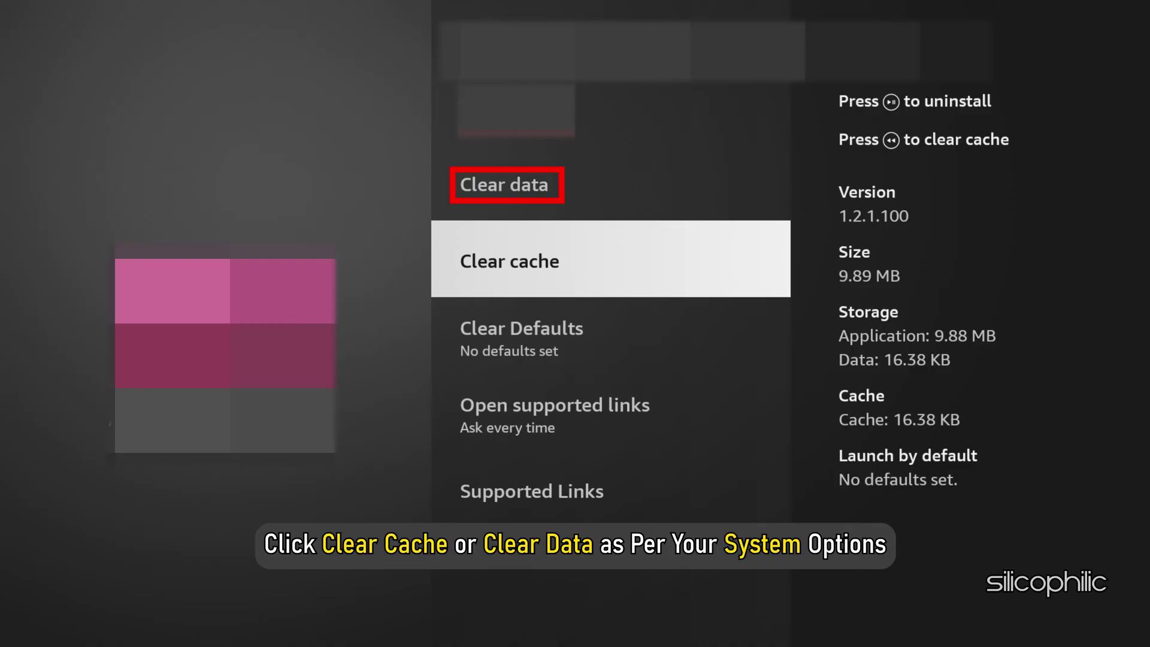
# Clear the problem app's 16.38 KB cache so it drops to 0 B
pyautogui.press('Return')
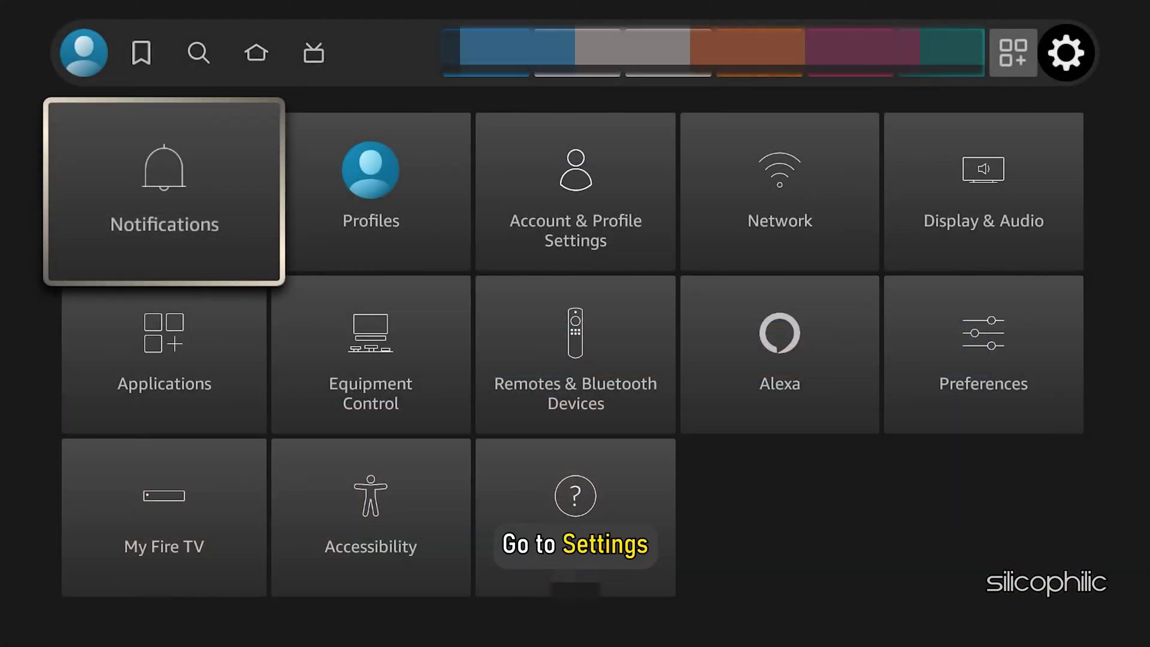
# Run a system software update check from My Fire TV > About
pyautogui.press('Down')
pyautogui.press('Down')
pyautogui.press('Return')
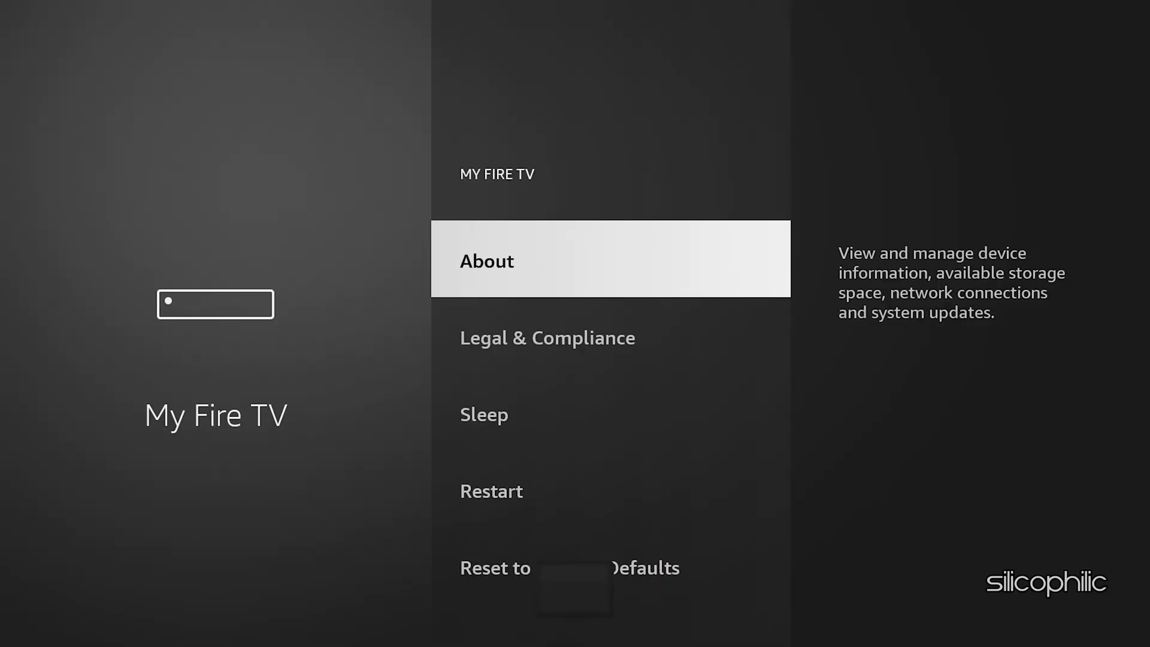
pyautogui.press('Return')
pyautogui.press('Down')
pyautogui.press('Down')
pyautogui.press('Down')
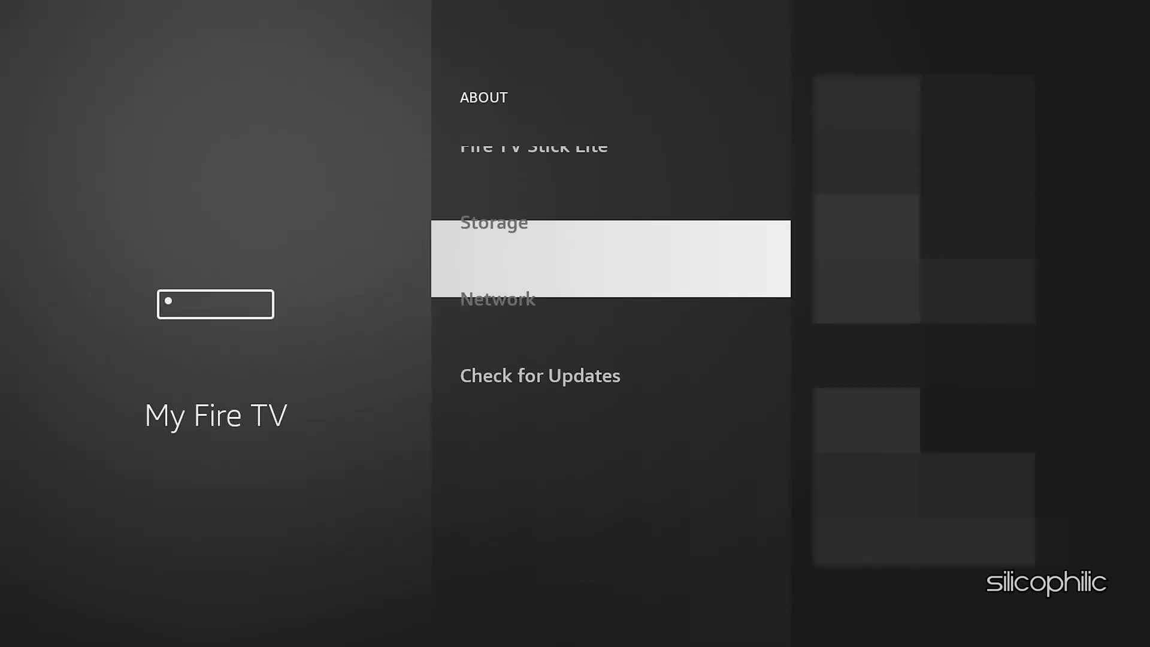
pyautogui.press('Return')
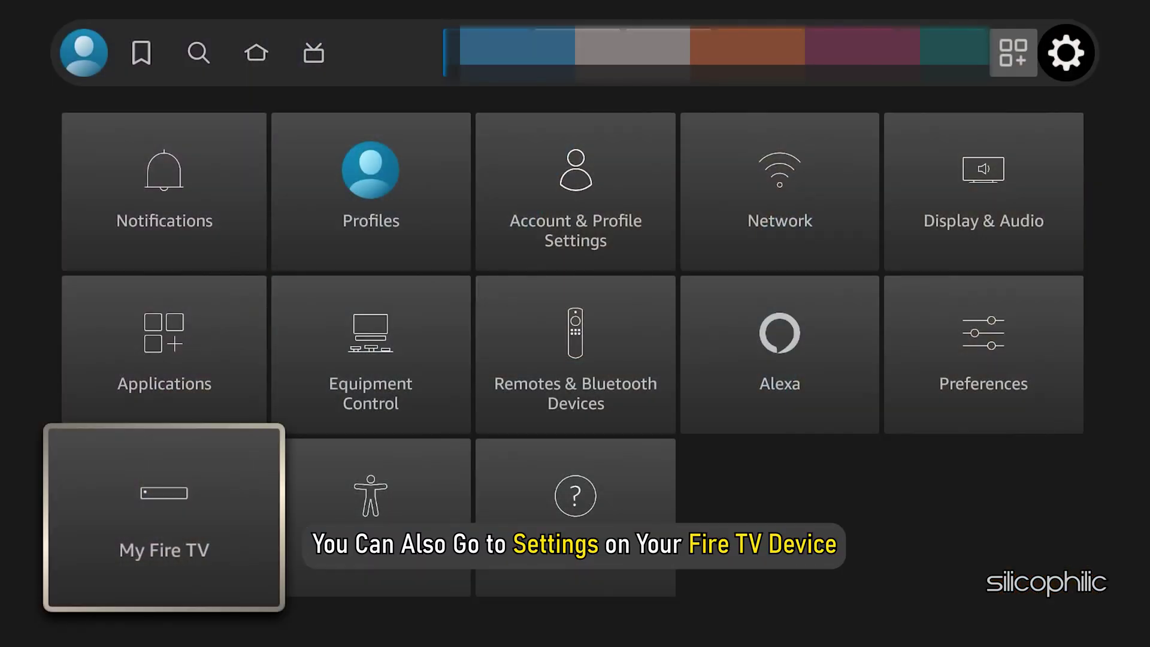
# Open the installed applications list under Applications > Manage Installed Applications
pyautogui.press('Up')
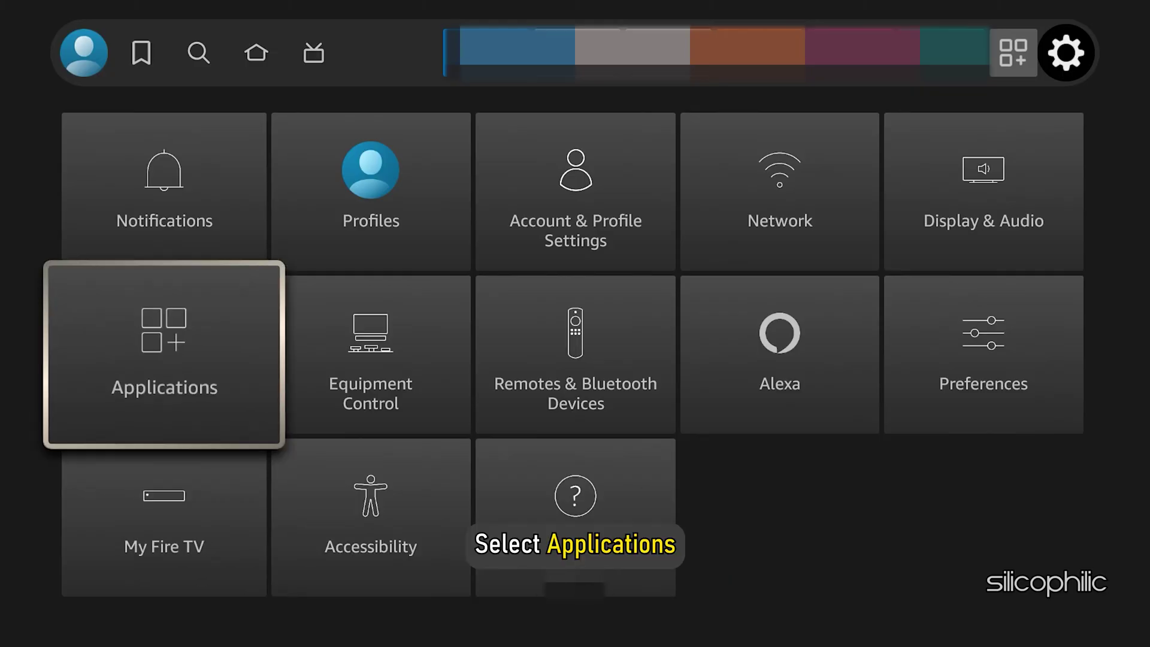
pyautogui.press('Return')
pyautogui.press('Down')
pyautogui.press('Down')
pyautogui.press('Down')
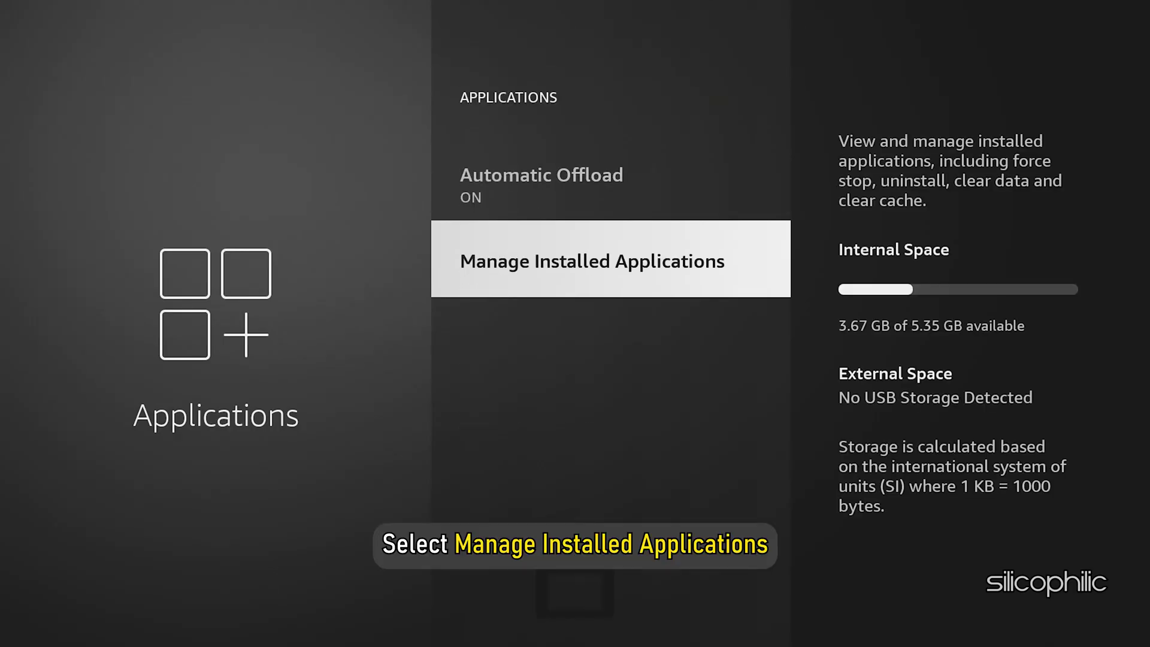
pyautogui.press('Return')
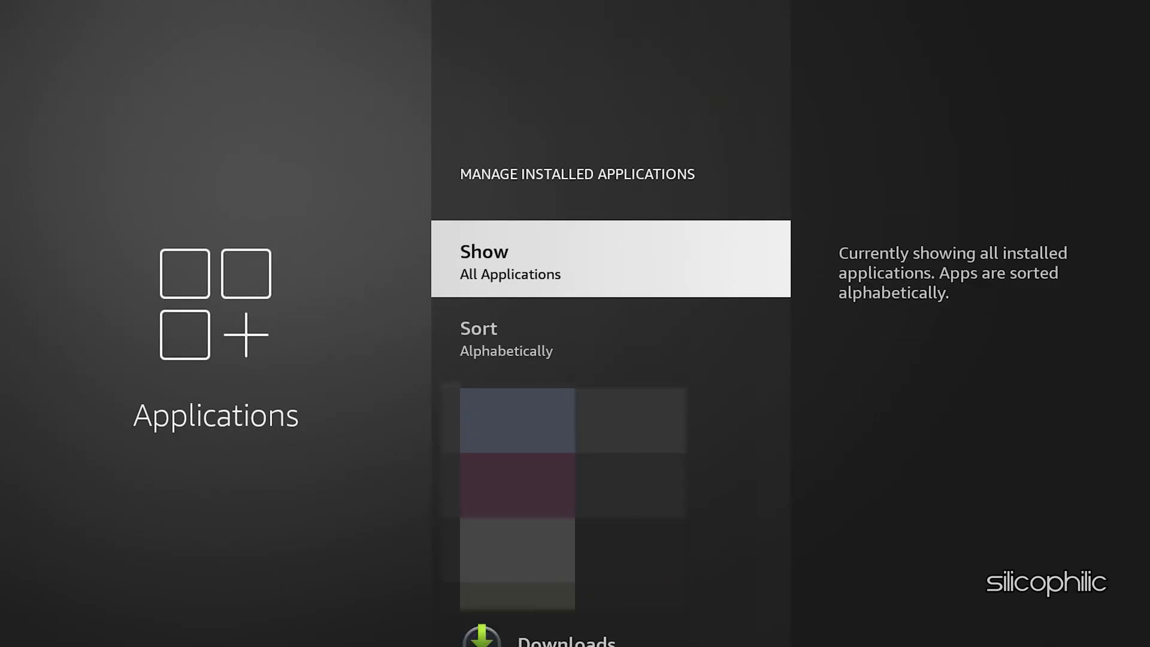
# Choose the problem app and uninstall it, freeing 9.88 MB of storage
pyautogui.press('Down')
pyautogui.press('Down')
pyautogui.press('Down')
pyautogui.press('Return')
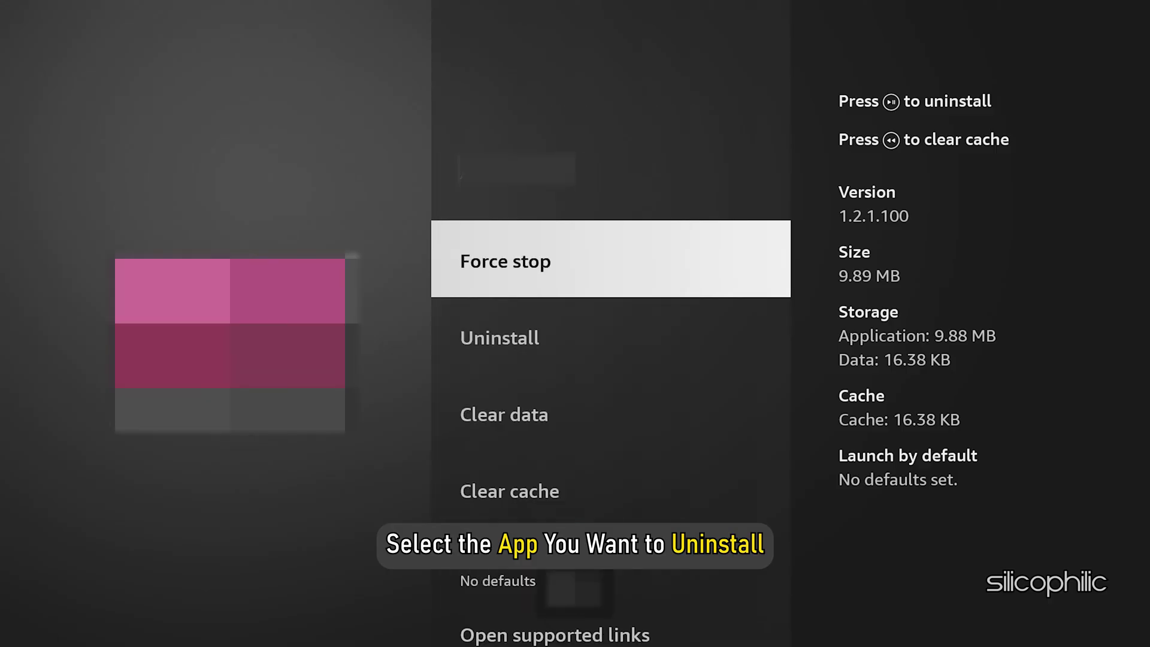
pyautogui.press('Down')
pyautogui.press('Return')
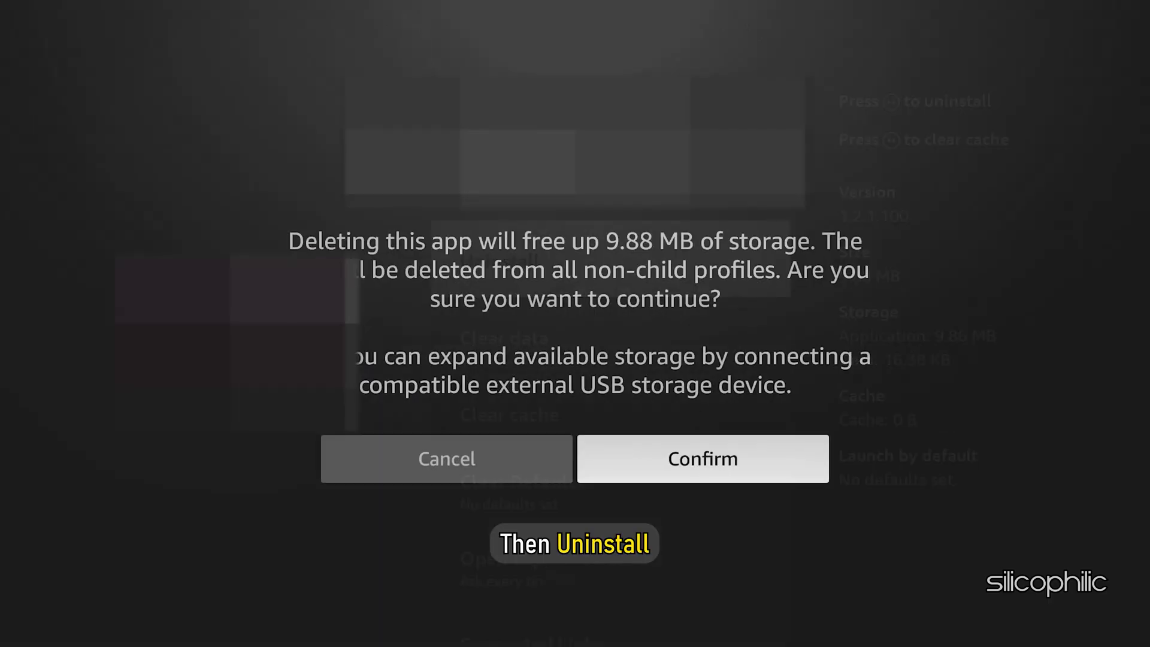